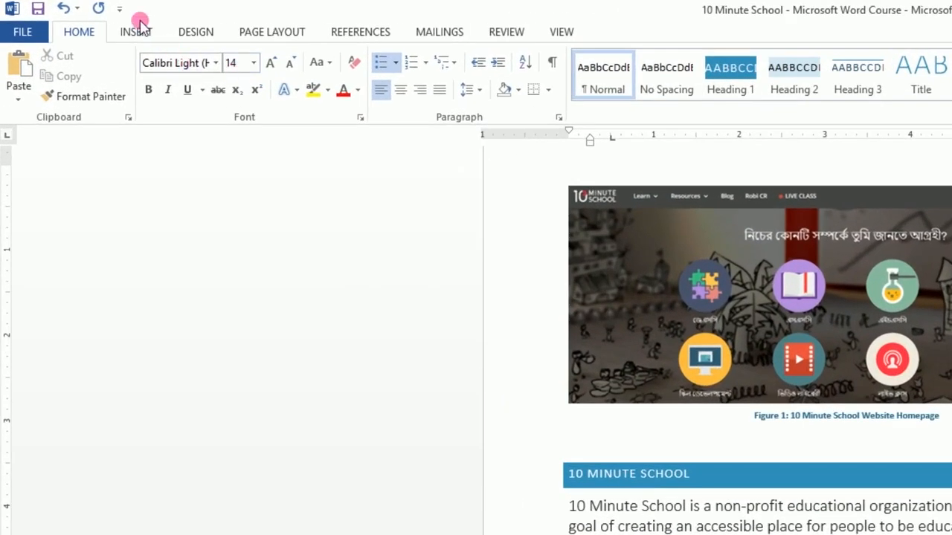
# - Add two blank lines below the introductory paragraph about 10 Minute School
pyautogui.click(139, 27)
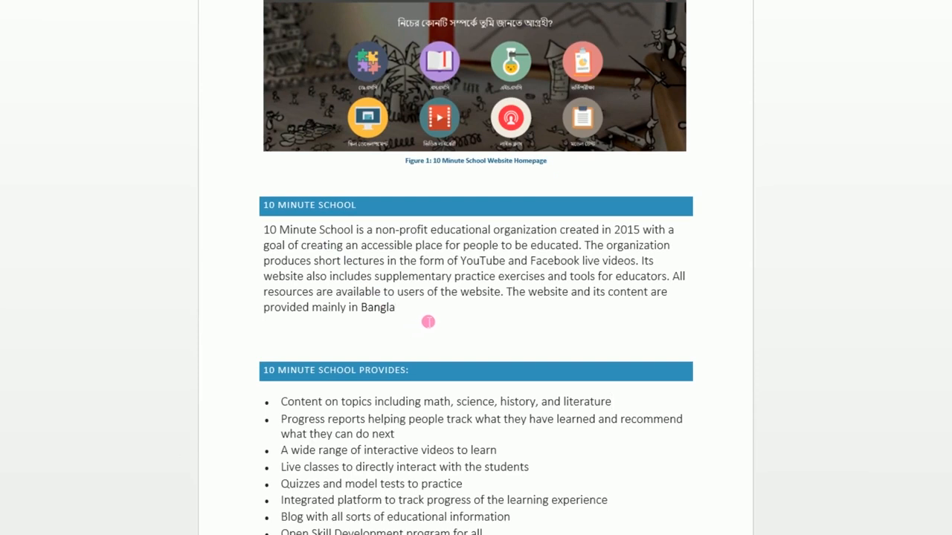
pyautogui.click(428, 321)
pyautogui.press('Return')
pyautogui.press('Return')
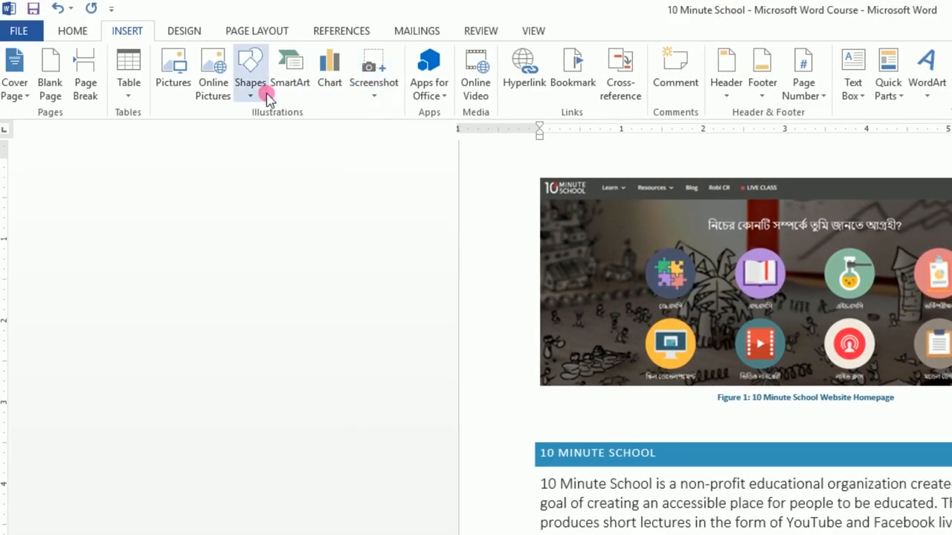
# - Open the SmartArt graphic chooser and examine the layouts offered in each category, from Picture up to List and All
pyautogui.click(293, 90)
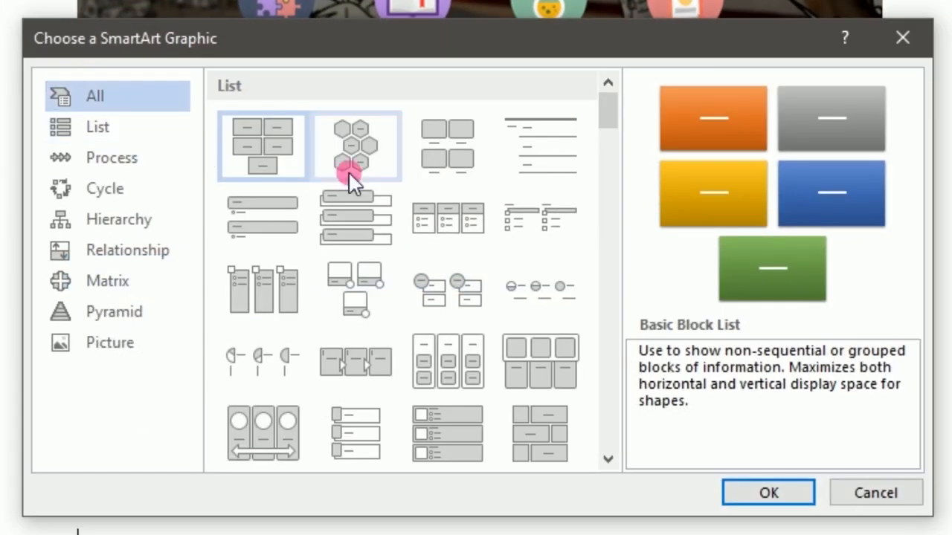
pyautogui.scroll(-3, 524, 273)
pyautogui.scroll(-15, 524, 273)
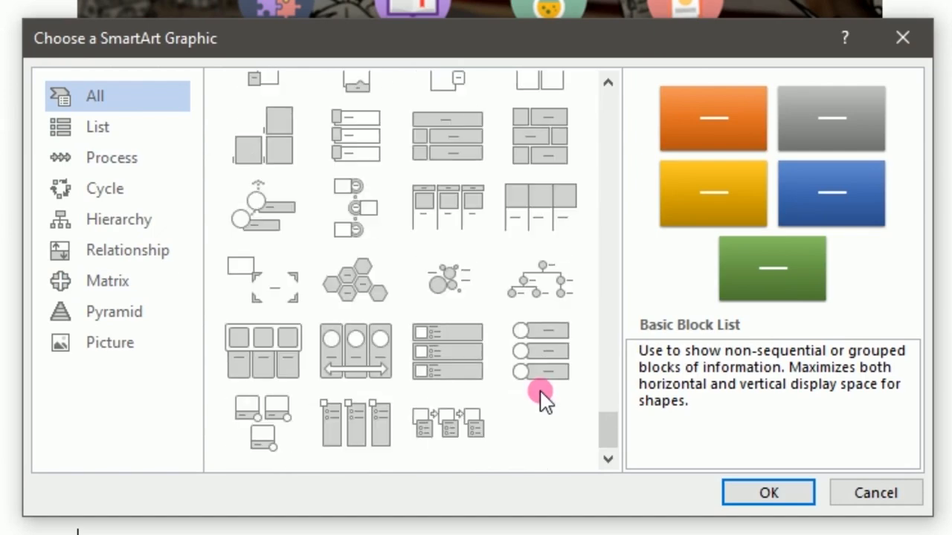
pyautogui.scroll(20, 534, 375)
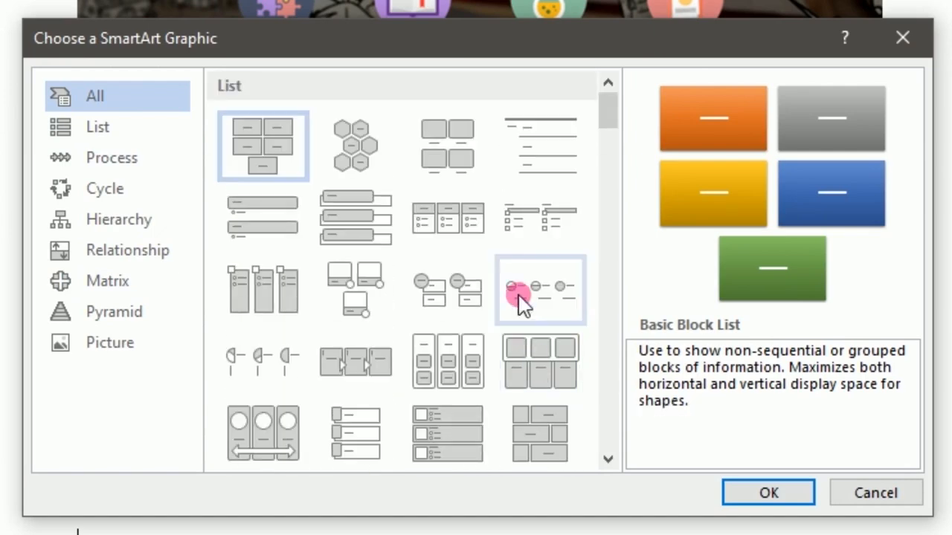
pyautogui.scroll(-5, 495, 207)
pyautogui.scroll(-10, 488, 201)
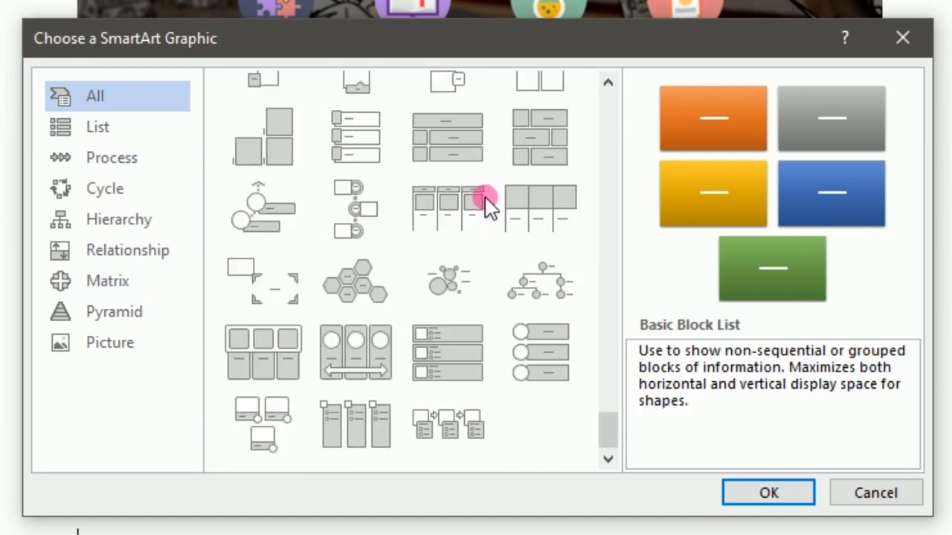
pyautogui.click(91, 343)
pyautogui.click(108, 314)
pyautogui.click(117, 279)
pyautogui.click(122, 253)
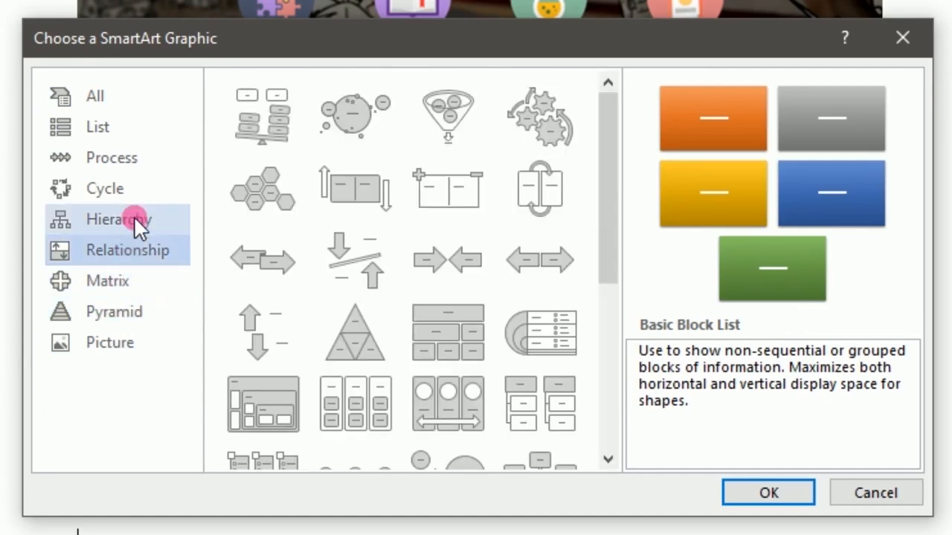
pyautogui.click(134, 218)
pyautogui.click(142, 189)
pyautogui.click(146, 158)
pyautogui.click(151, 130)
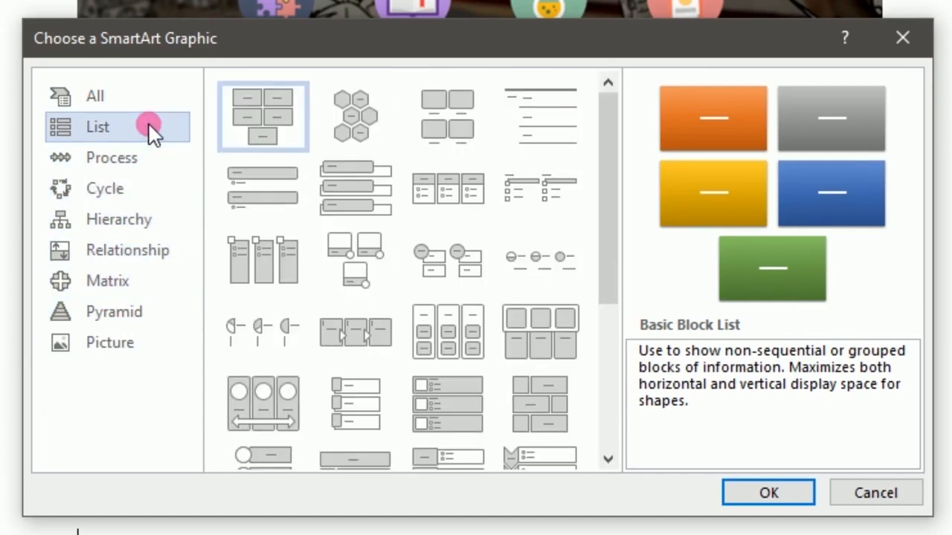
pyautogui.click(147, 94)
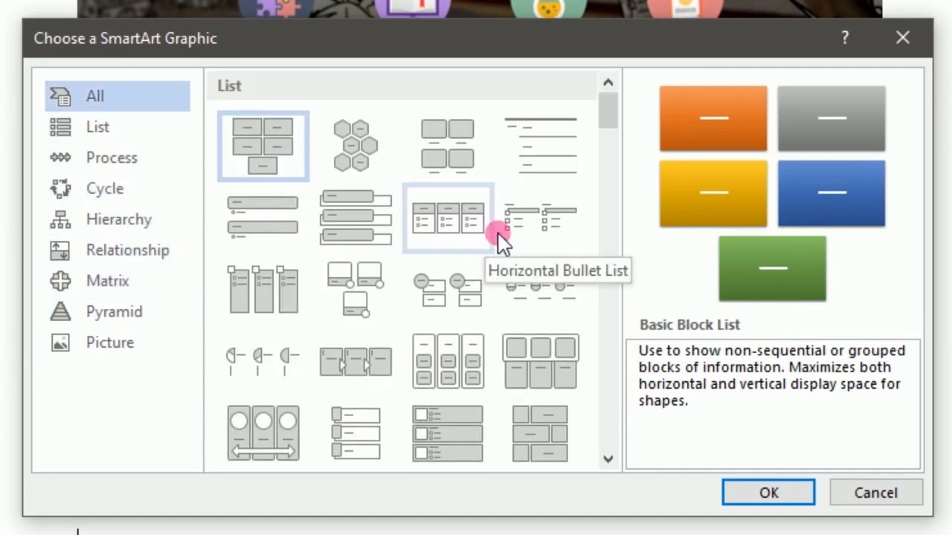
# - Insert the Gear SmartArt graphic at the blank line below the introductory paragraph
pyautogui.scroll(-3, 505, 230)
pyautogui.scroll(-15, 523, 222)
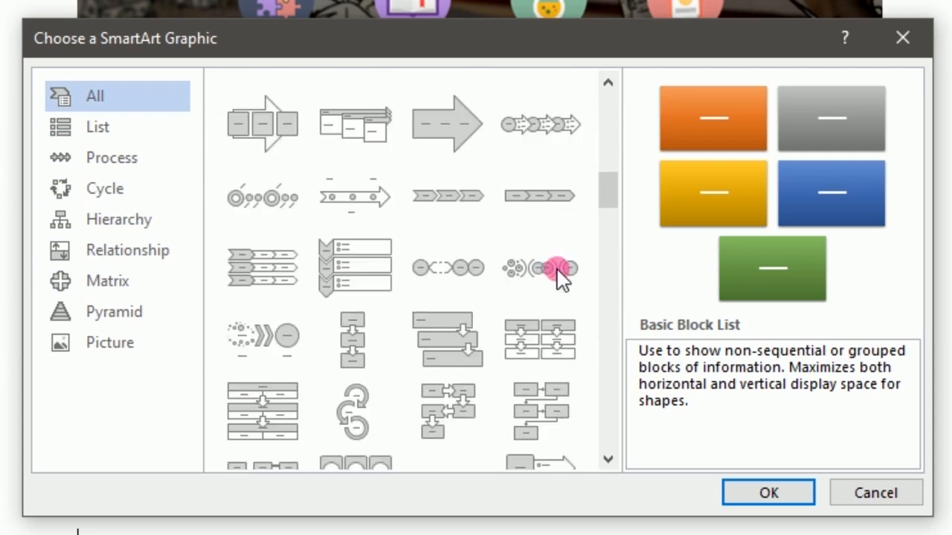
pyautogui.scroll(-3, 559, 277)
pyautogui.scroll(3, 557, 270)
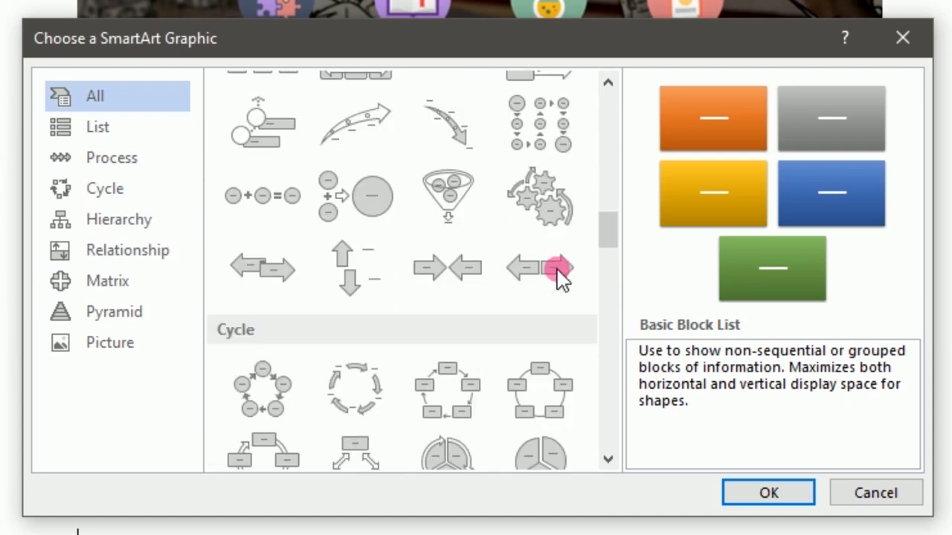
pyautogui.click(549, 220)
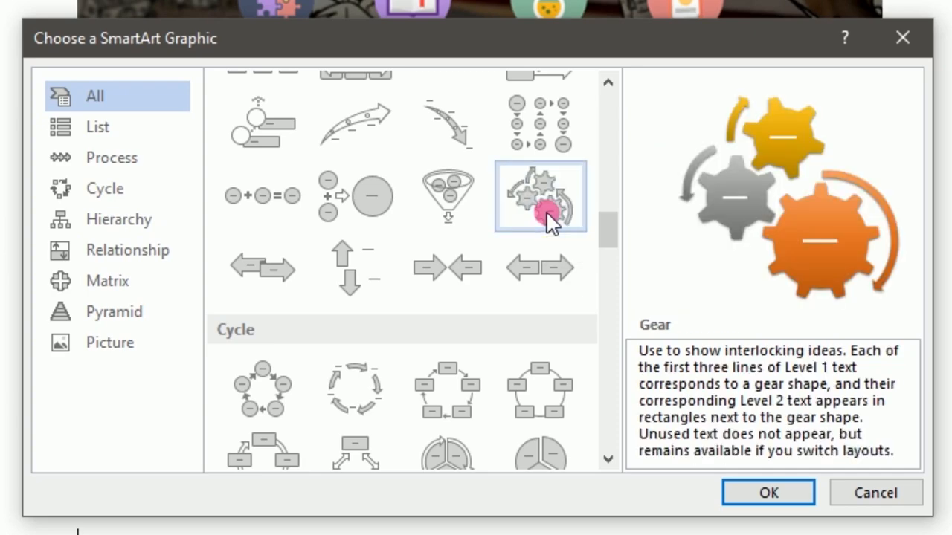
pyautogui.click(761, 493)
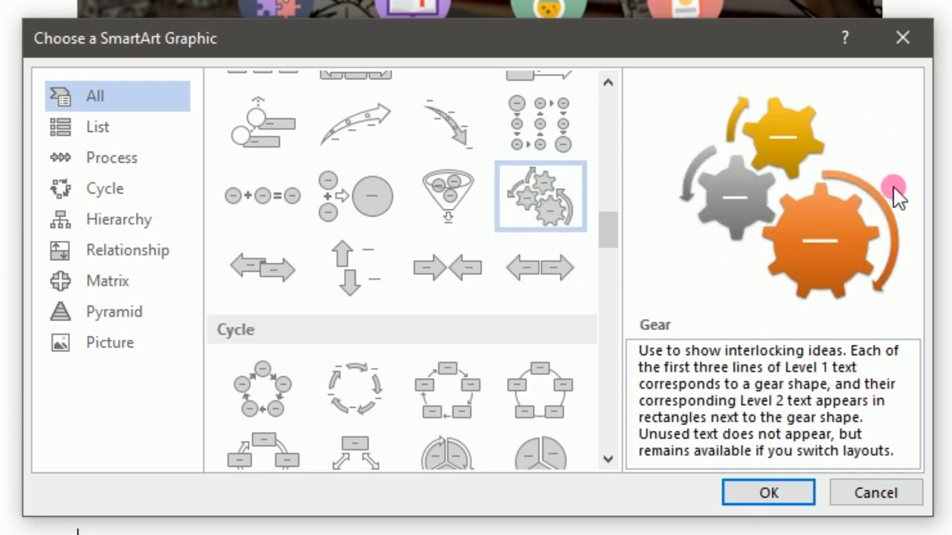
pyautogui.click(766, 490)
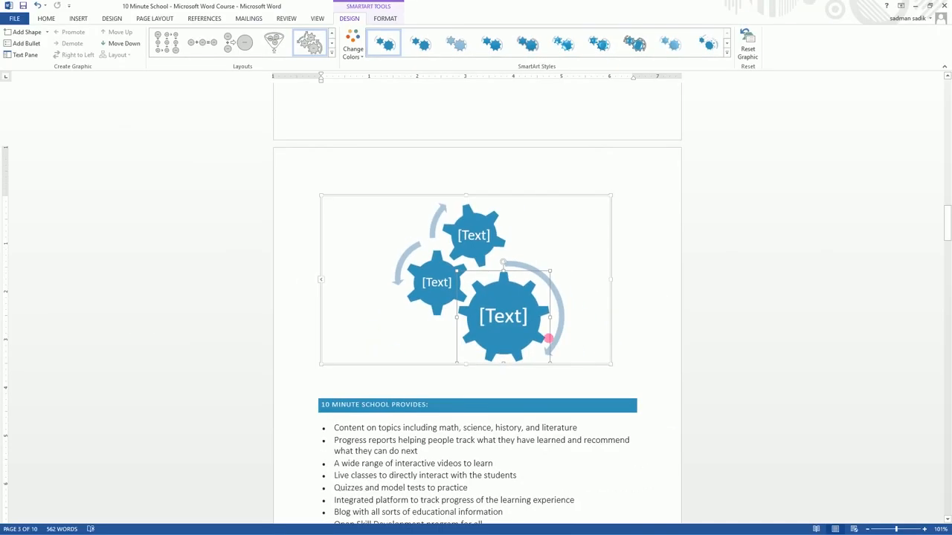
# - Label the topmost small gear of the SmartArt graphic "Learn"
pyautogui.scroll(10, 572, 382)
pyautogui.scroll(-10, 530, 278)
pyautogui.scroll(-1, 485, 385)
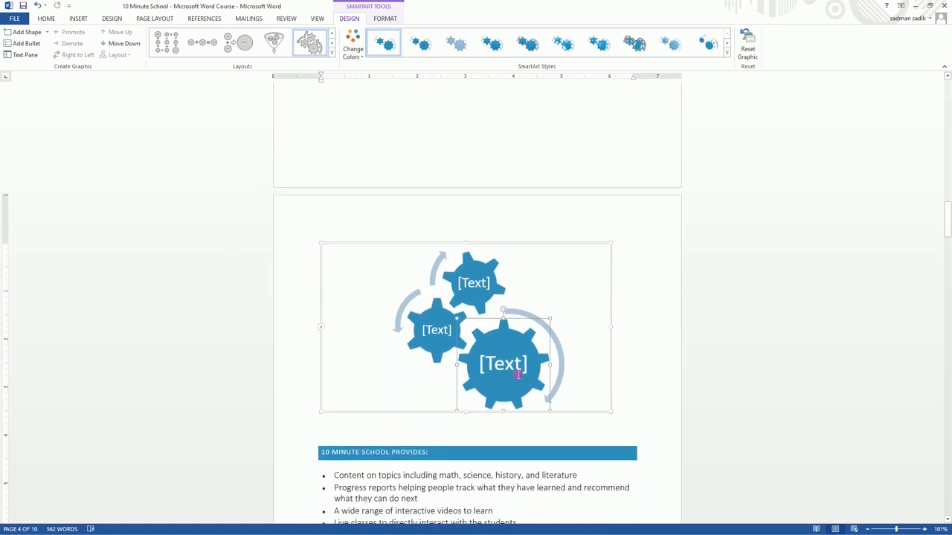
pyautogui.click(479, 288)
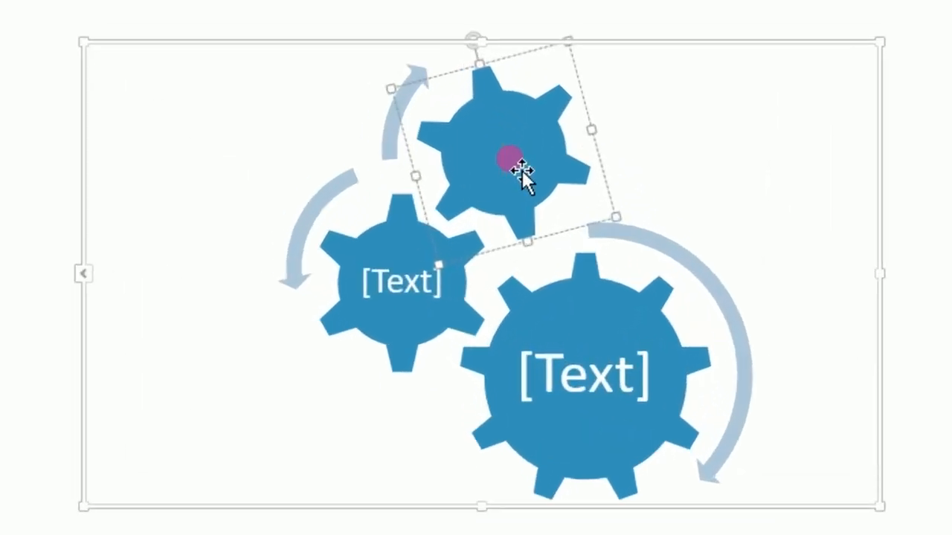
pyautogui.write('Lewa')
pyautogui.press('BackSpace')
pyautogui.press('BackSpace')
pyautogui.press('BackSpace')
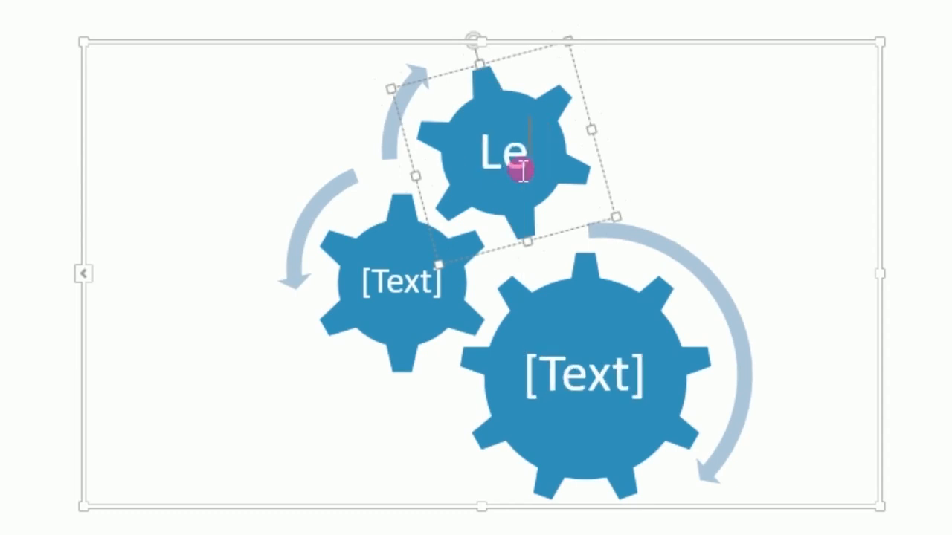
pyautogui.write('earn')
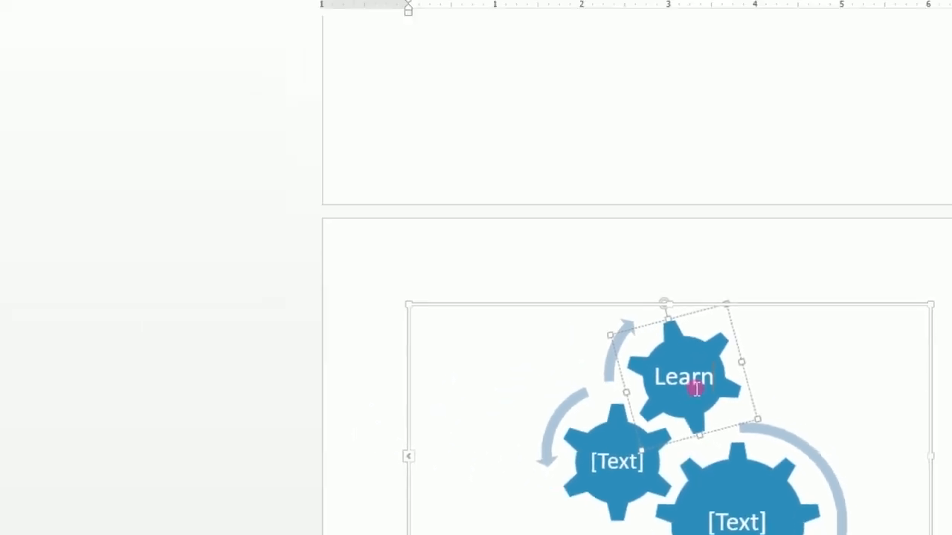
# - Show the SmartArt graphic's text list and enter "Practice" as its second entry
pyautogui.click(24, 82)
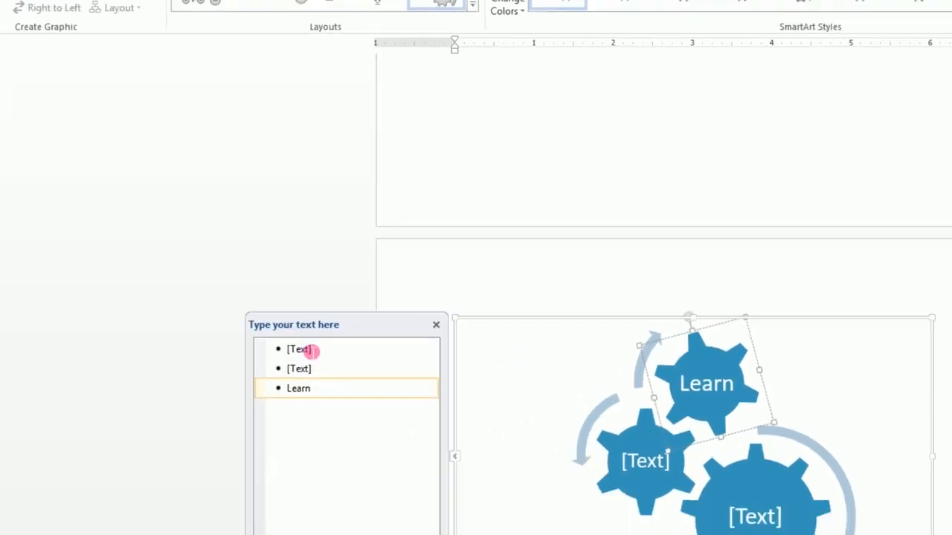
pyautogui.click(105, 163)
pyautogui.write('PRac')
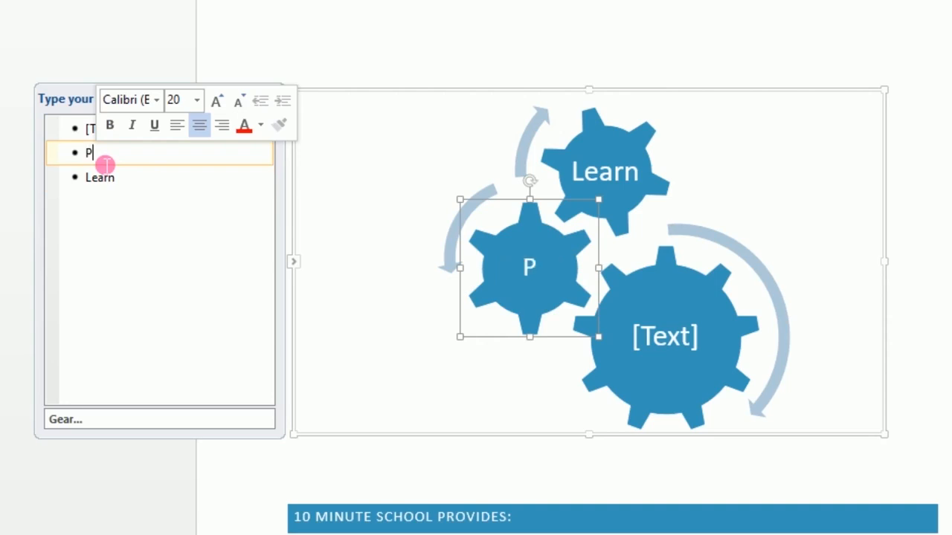
pyautogui.press('BackSpace')
pyautogui.press('BackSpace')
pyautogui.press('BackSpace')
pyautogui.write('ractice')
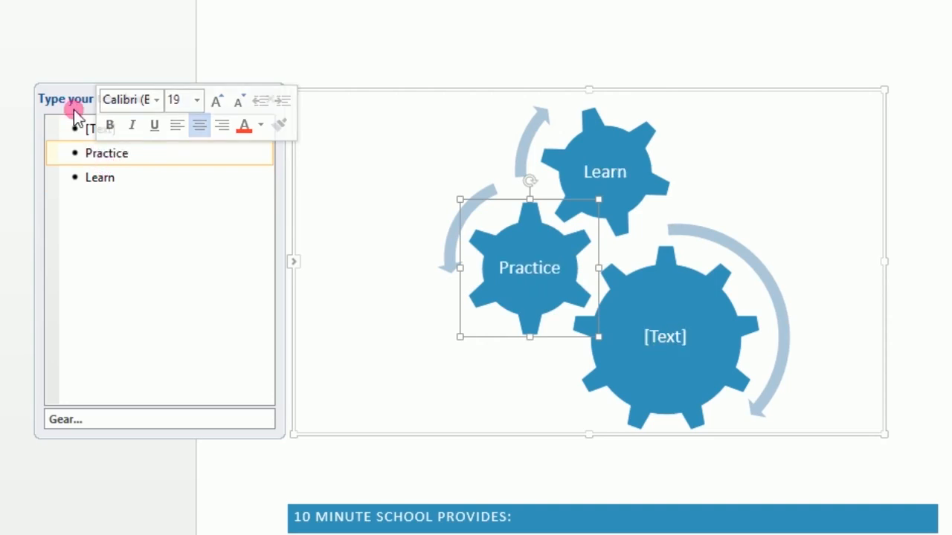
# - Enter "Progress" as the first entry for the large gear and close the SmartArt text list
pyautogui.click(109, 136)
pyautogui.write('Progress')
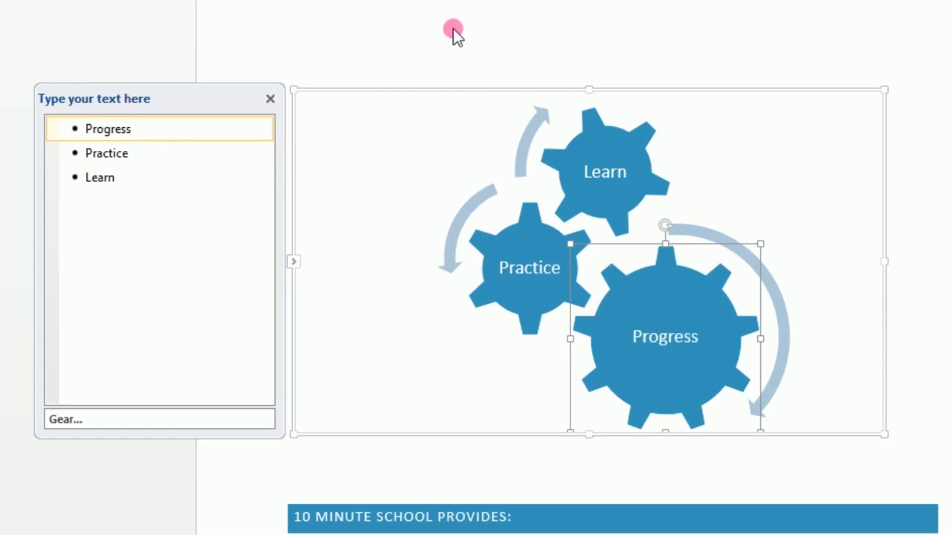
pyautogui.click(271, 96)
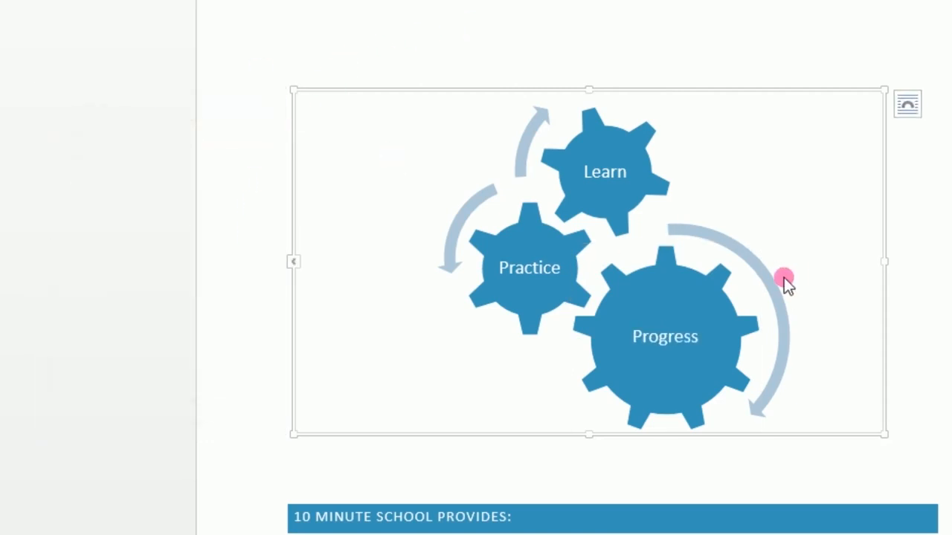
# - Try the fourth Accent 1 color variation on the gear graphic and return it to the second Accent 1 variation
pyautogui.scroll(3, 799, 276)
pyautogui.scroll(-5, 800, 276)
pyautogui.scroll(2, 793, 272)
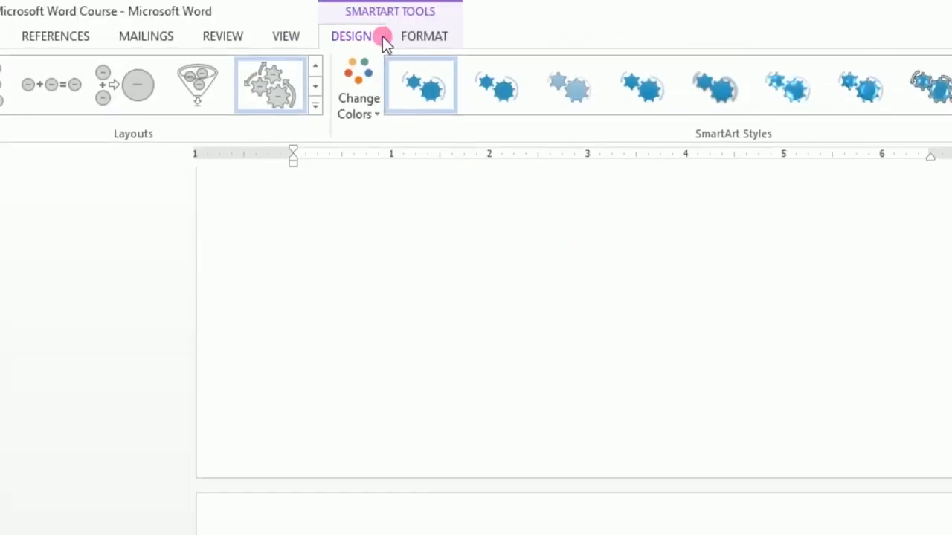
pyautogui.click(416, 40)
pyautogui.click(354, 42)
pyautogui.click(360, 108)
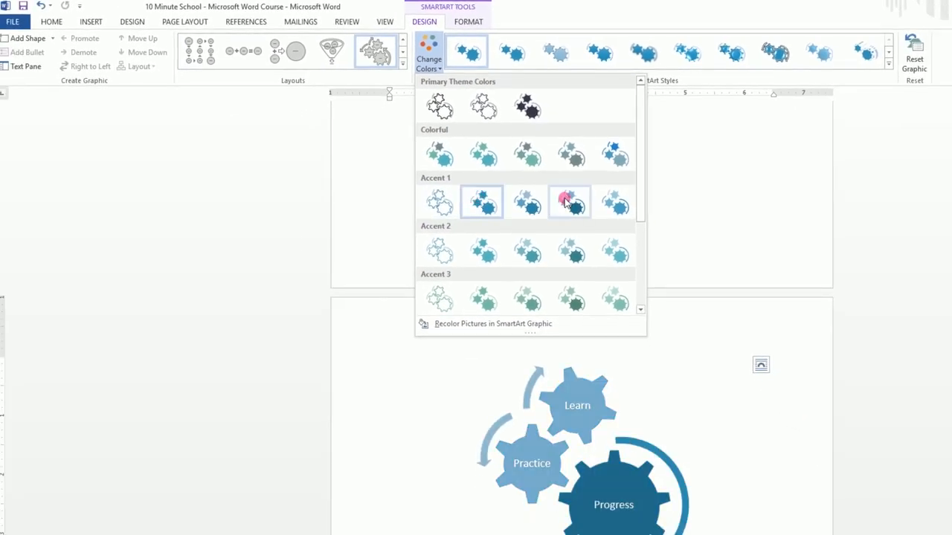
pyautogui.click(564, 199)
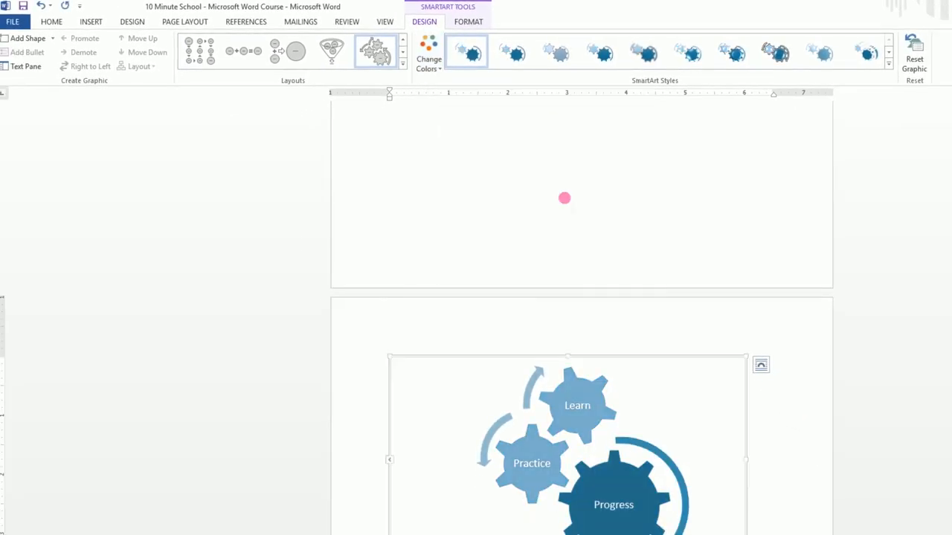
pyautogui.click(422, 38)
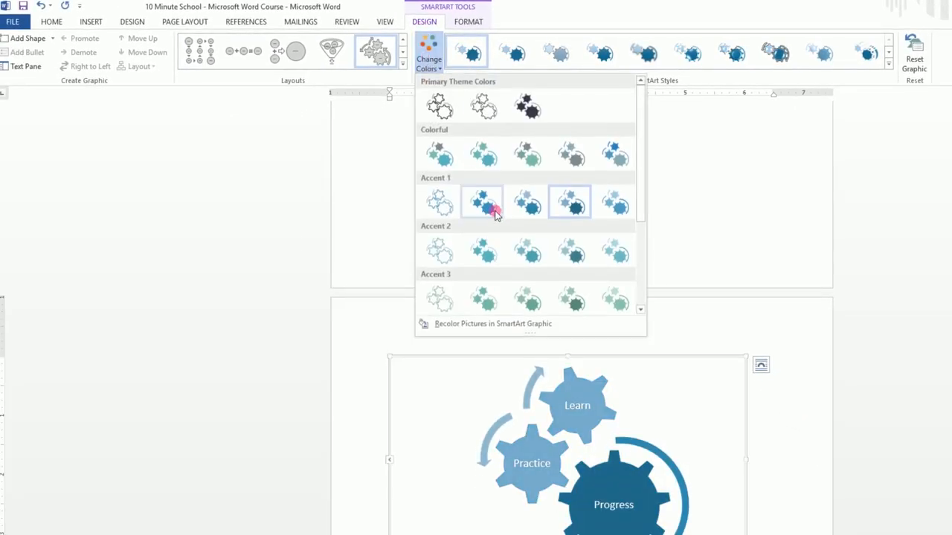
pyautogui.click(494, 207)
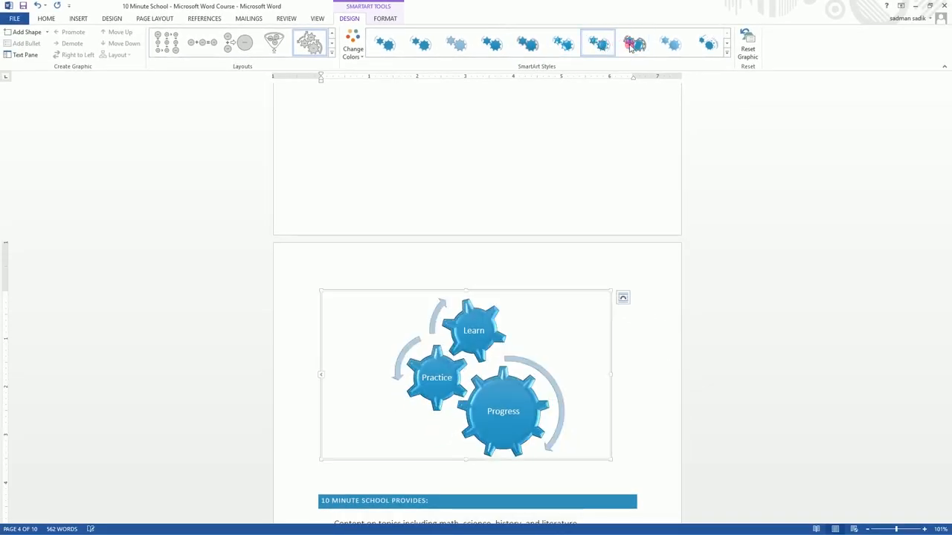
# - Try out the four 3-D scene styles at the end of the SmartArt style gallery on the gear graphic
pyautogui.click(726, 54)
pyautogui.click(634, 97)
pyautogui.click(582, 82)
pyautogui.click(501, 450)
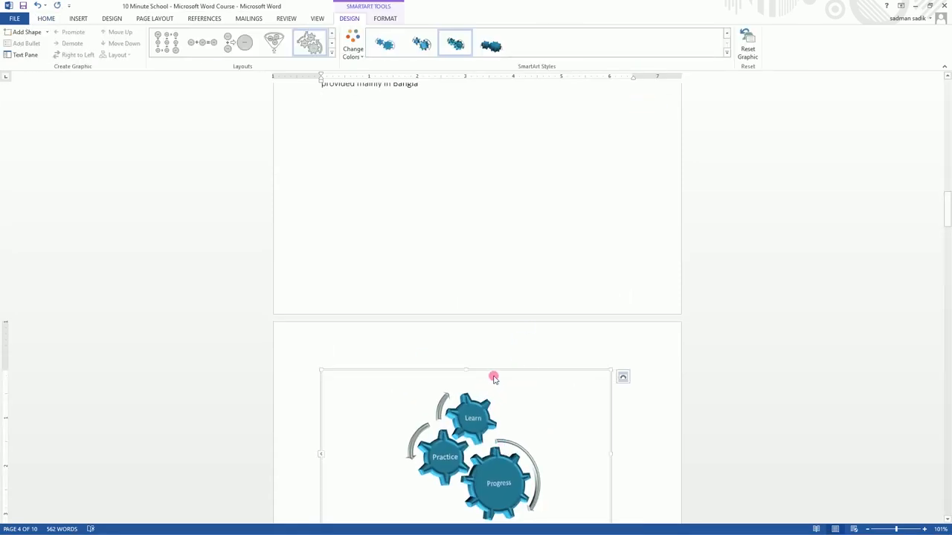
pyautogui.click(493, 41)
pyautogui.scroll(-1, 524, 320)
pyautogui.click(450, 47)
pyautogui.click(414, 49)
pyautogui.click(396, 48)
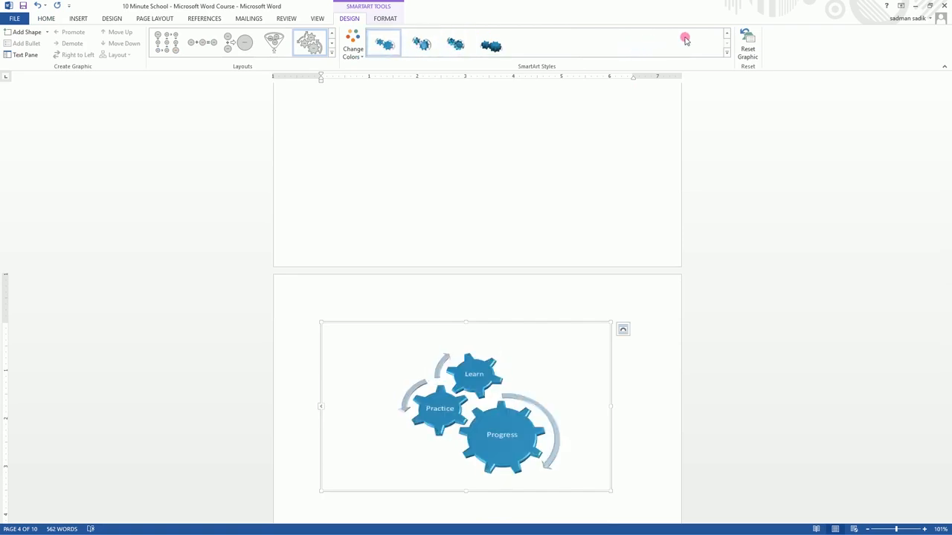
# - Apply the tilted 3-D SmartArt style with white-outlined block edges to the gear graphic
pyautogui.click(724, 35)
pyautogui.click(706, 44)
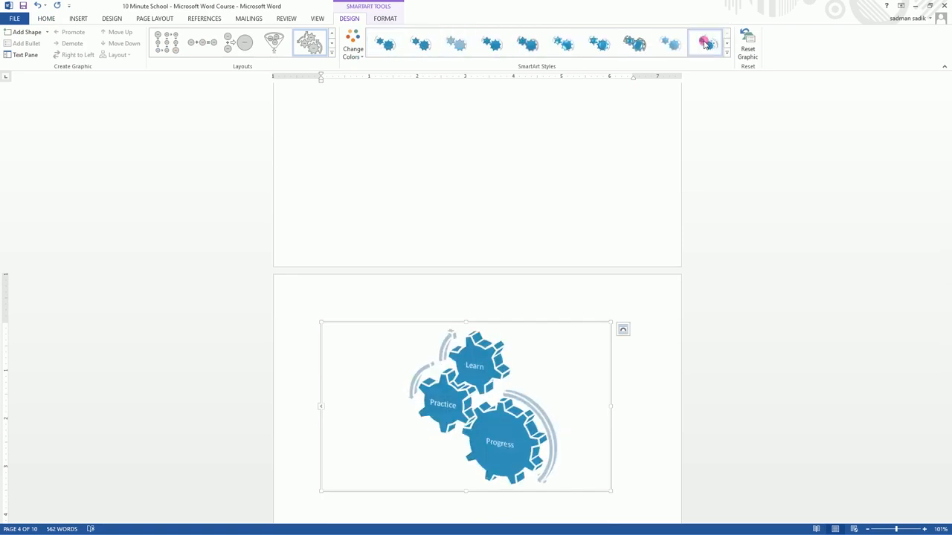
pyautogui.click(485, 439)
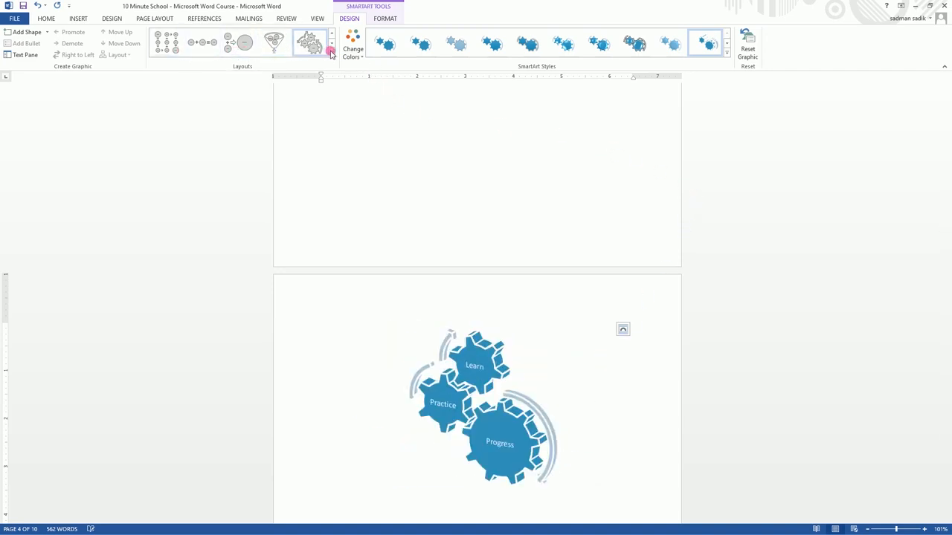
# - Preview alternative process layouts such as Segmented Process on the gear graphic, keeping the Gear layout
pyautogui.click(330, 53)
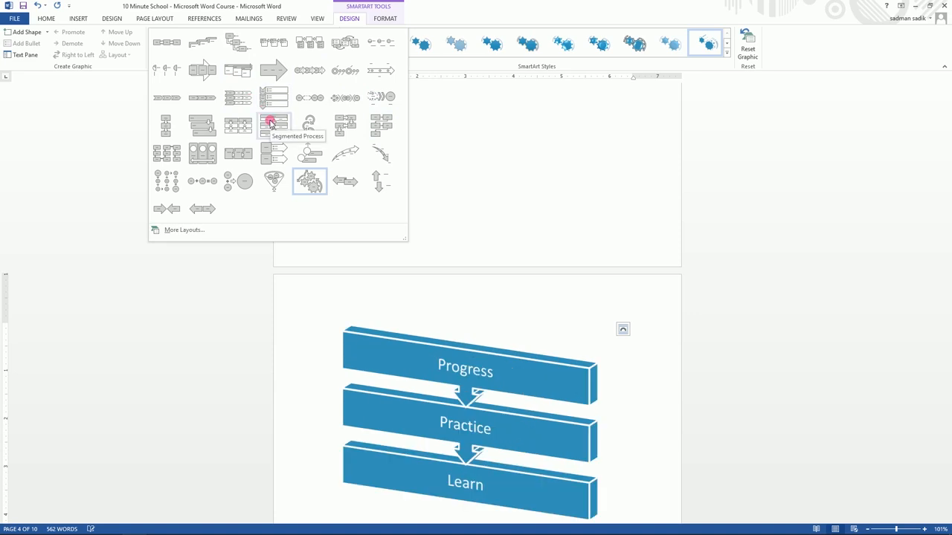
pyautogui.click(481, 121)
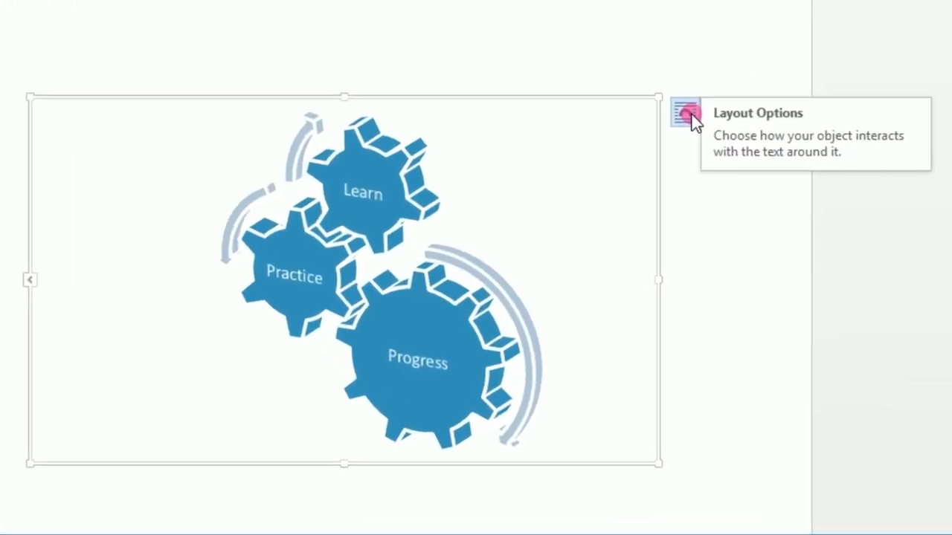
# - Set the gear graphic's text wrapping to Square and move it beside the paragraph under the 10 Minute School heading
pyautogui.click(686, 113)
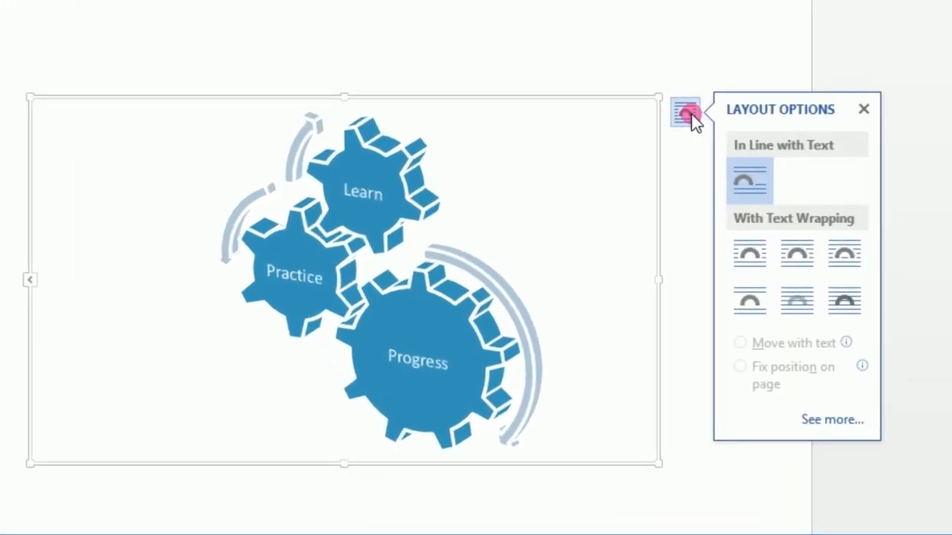
pyautogui.click(746, 250)
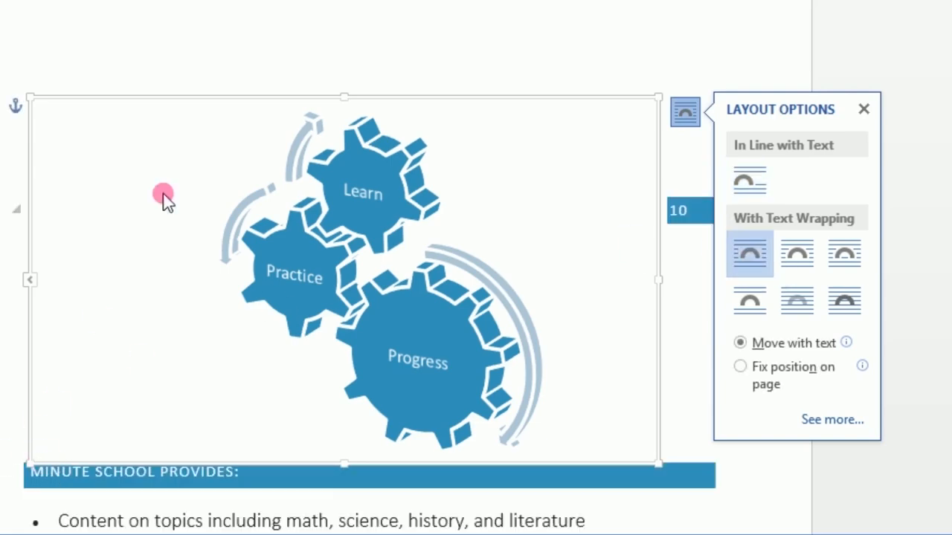
pyautogui.scroll(2, 227, 80)
pyautogui.scroll(1, 229, 85)
pyautogui.moveTo(340, 302); pyautogui.dragTo(620, 239)
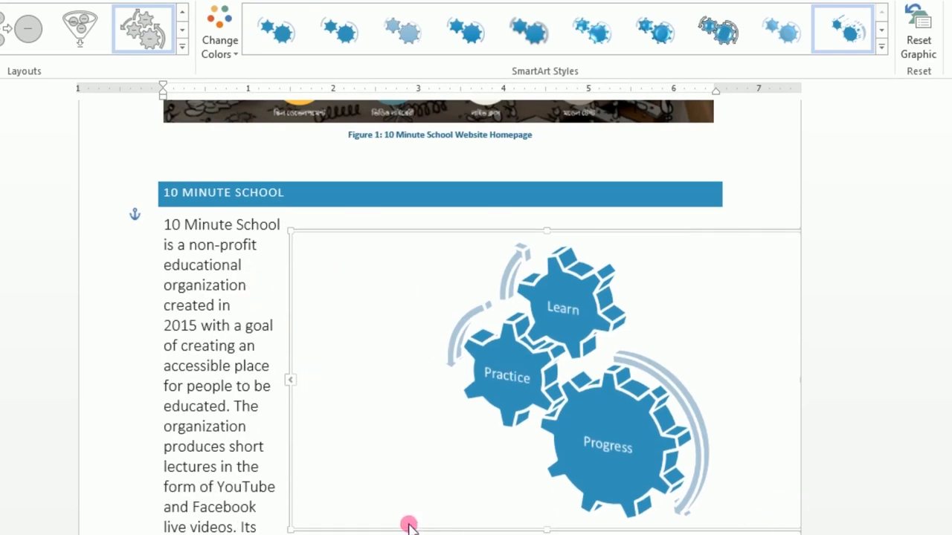
# - Shrink the gear graphic to about 3.3 inches wide and fit it to the right of the 10 Minute School paragraph
pyautogui.moveTo(297, 532); pyautogui.dragTo(506, 480)
pyautogui.moveTo(567, 487); pyautogui.dragTo(503, 471)
pyautogui.moveTo(444, 468); pyautogui.dragTo(466, 439)
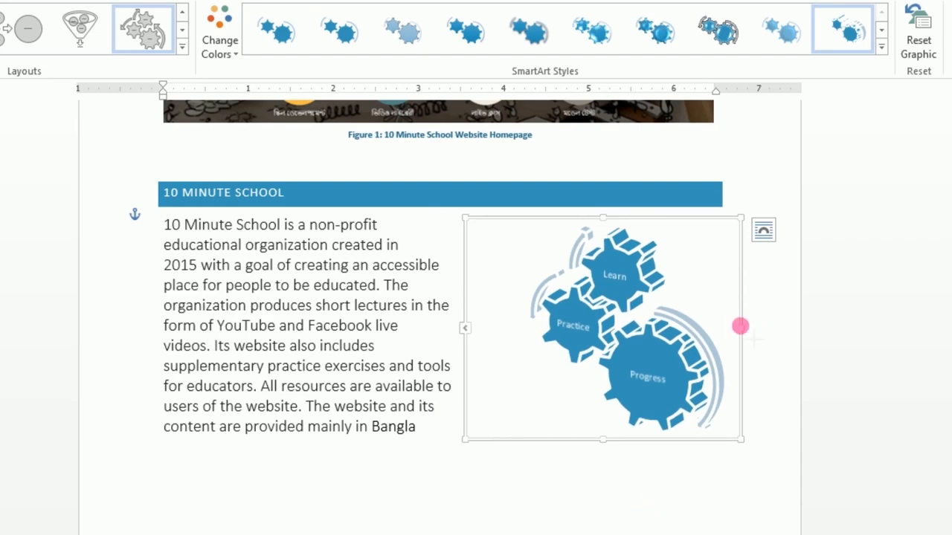
pyautogui.click(814, 355)
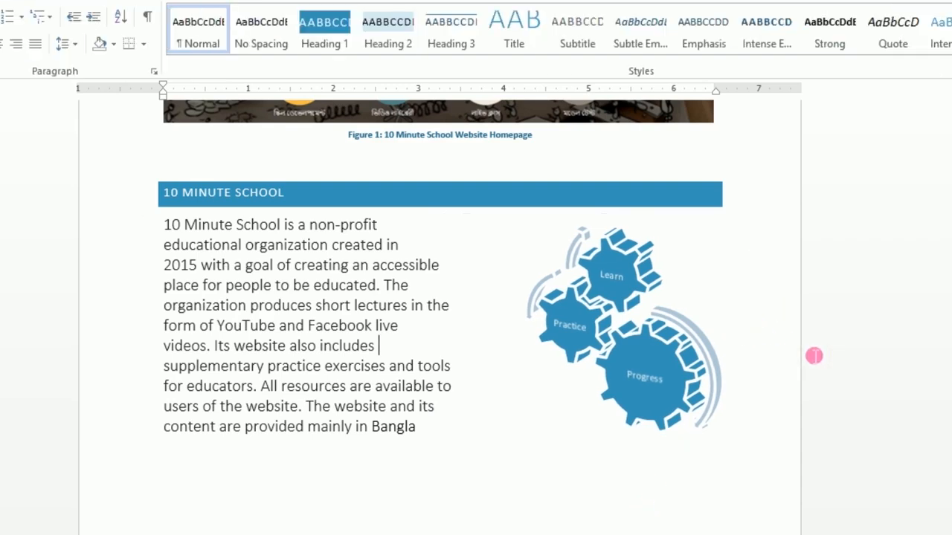
pyautogui.click(679, 372)
pyautogui.click(764, 393)
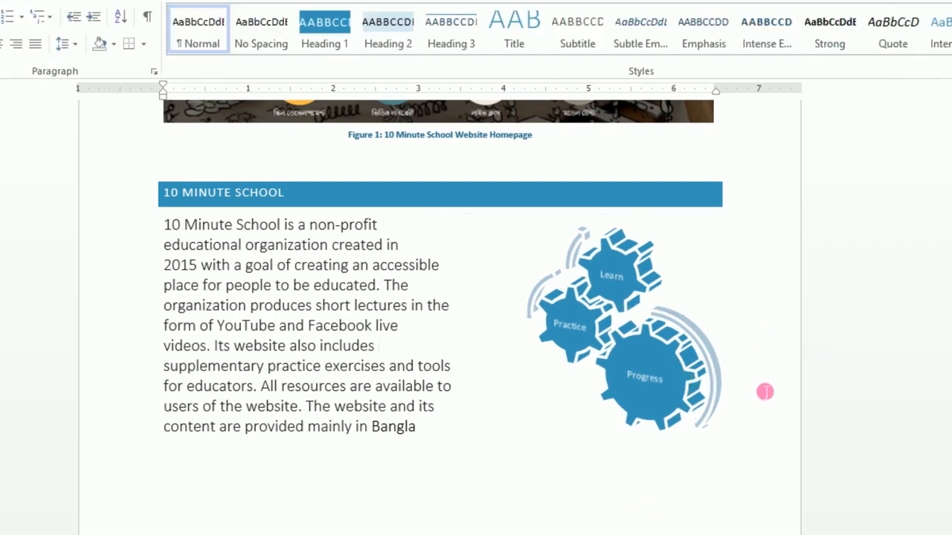
# - Justify the whole paragraph under the 10 Minute School heading
pyautogui.scroll(4, 574, 417)
pyautogui.scroll(-1, 573, 406)
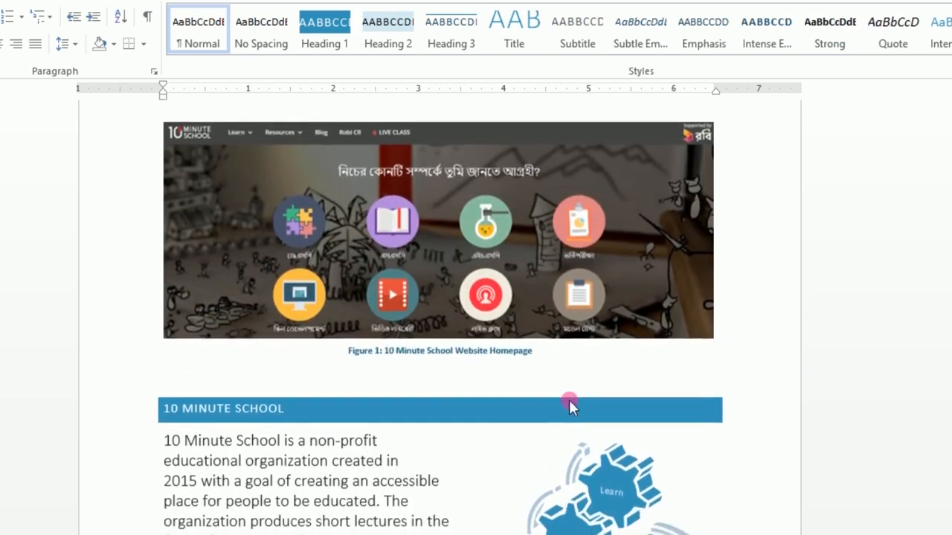
pyautogui.scroll(-1, 569, 406)
pyautogui.scroll(-3, 569, 405)
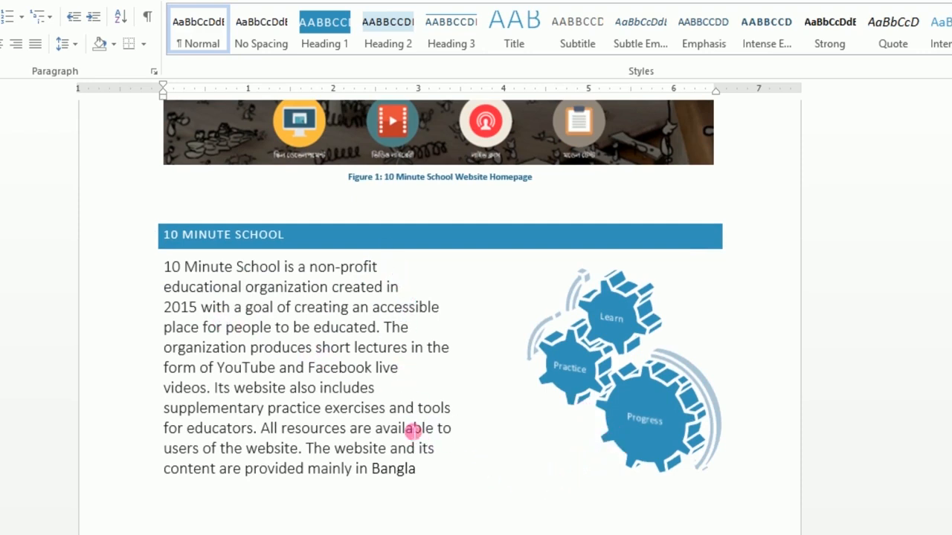
pyautogui.moveTo(427, 471); pyautogui.dragTo(402, 465)
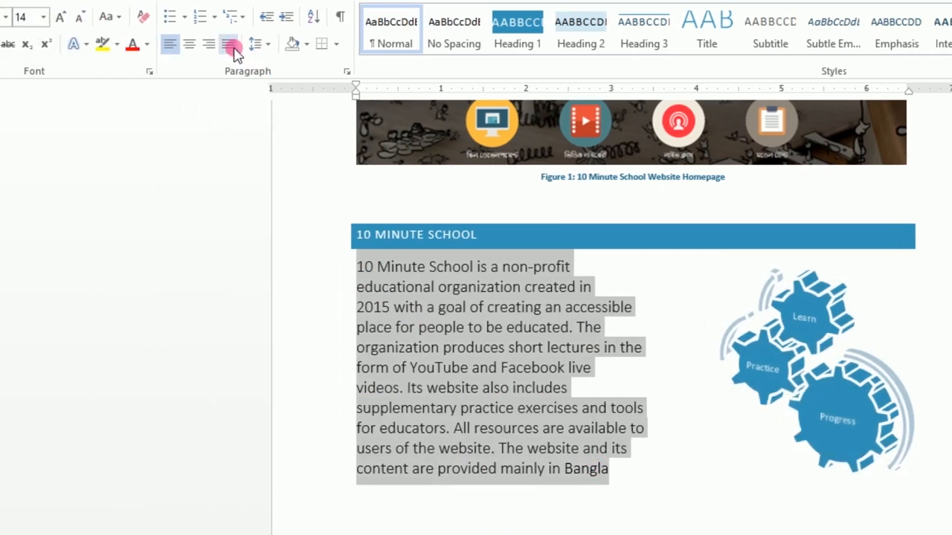
pyautogui.click(231, 46)
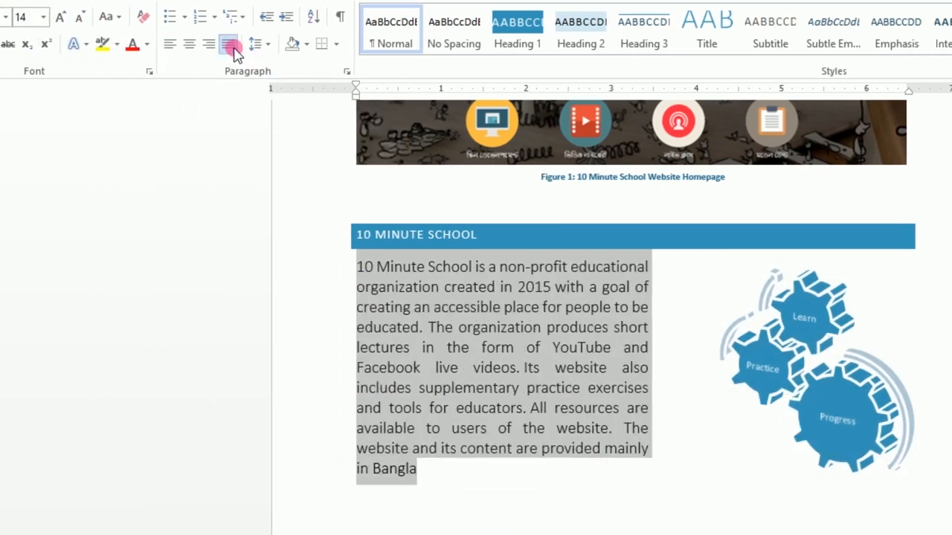
pyautogui.click(607, 367)
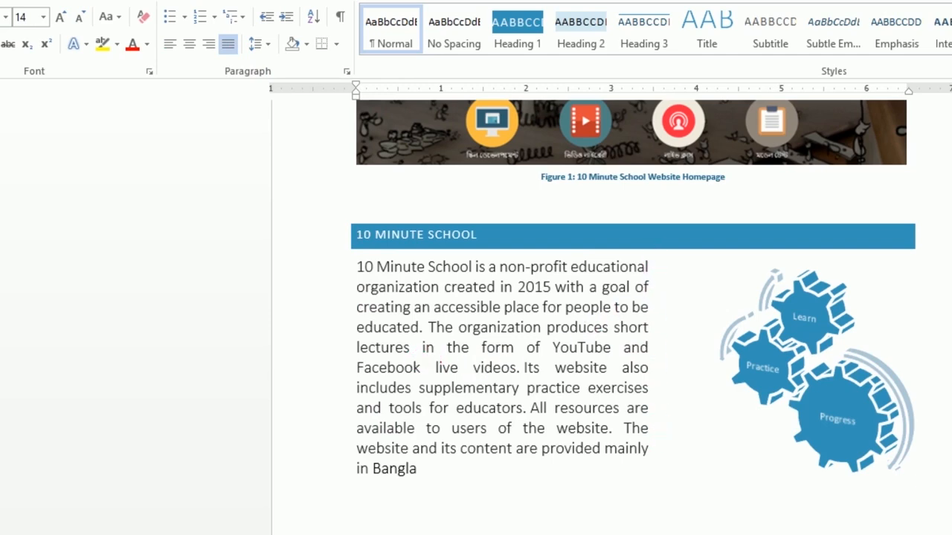
# - Insert a page break on the empty line above the "10 Minute School Provides:" heading
pyautogui.scroll(3, 535, 513)
pyautogui.scroll(-5, 418, 314)
pyautogui.click(373, 310)
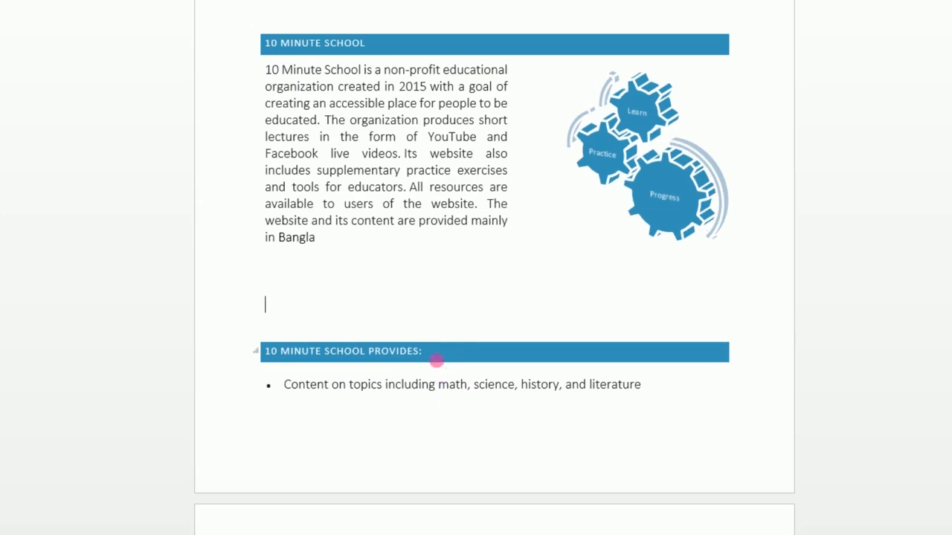
pyautogui.scroll(-5, 347, 251)
pyautogui.scroll(4, 349, 251)
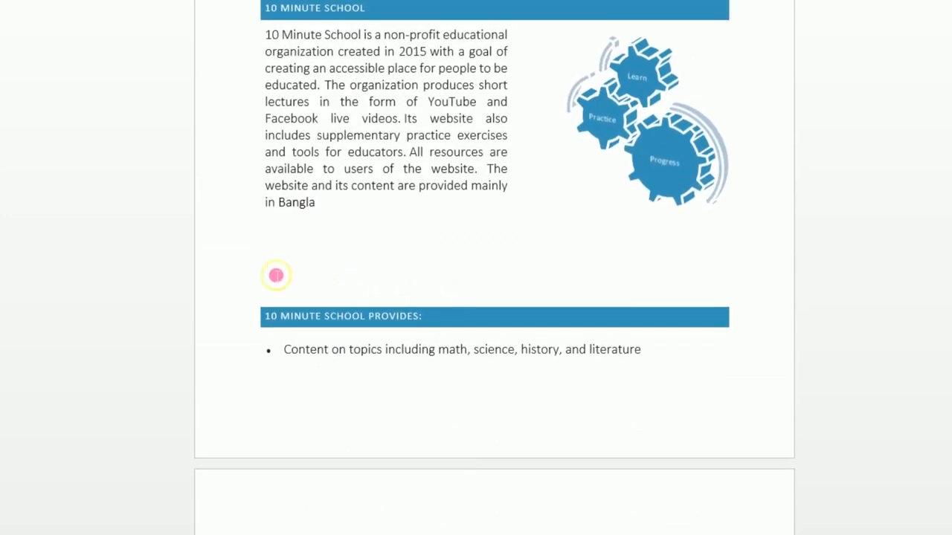
pyautogui.click(159, 27)
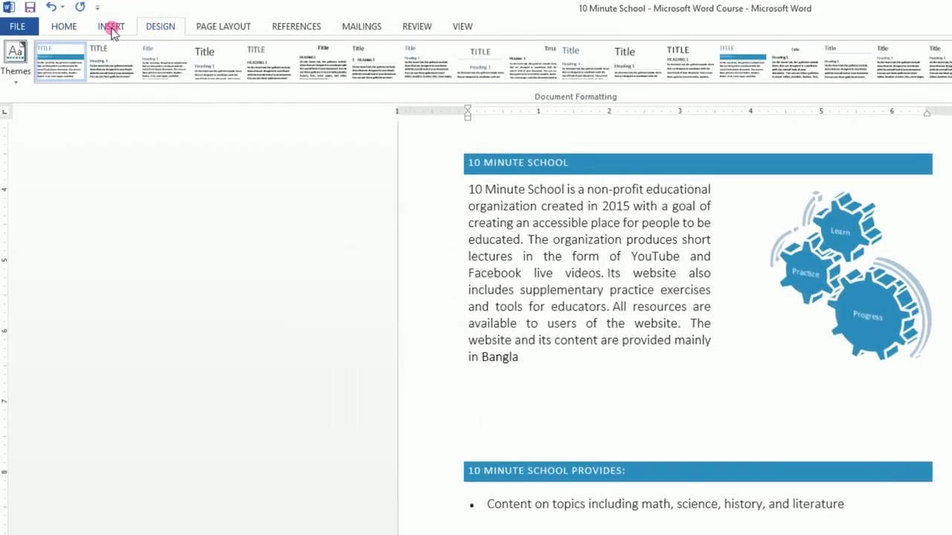
pyautogui.click(110, 27)
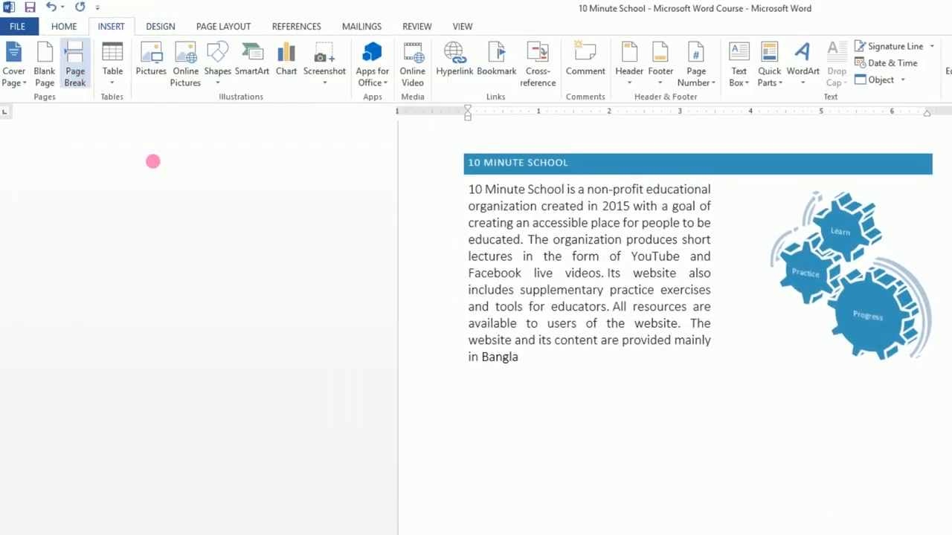
pyautogui.scroll(-2, 504, 484)
pyautogui.scroll(3, 473, 327)
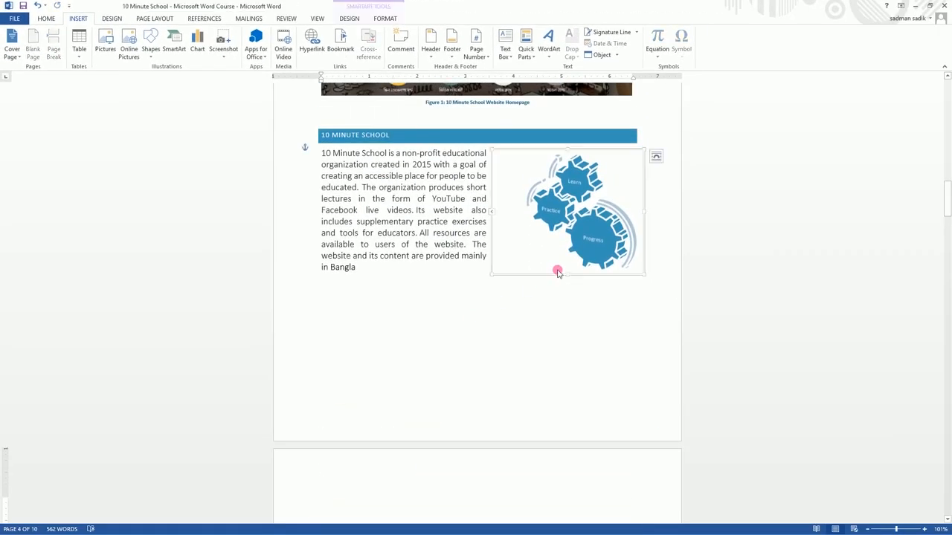
# - Enlarge the gear graphic from its lower-left corner to about 4.7 inches wide and check the following page
pyautogui.moveTo(481, 287); pyautogui.dragTo(422, 371)
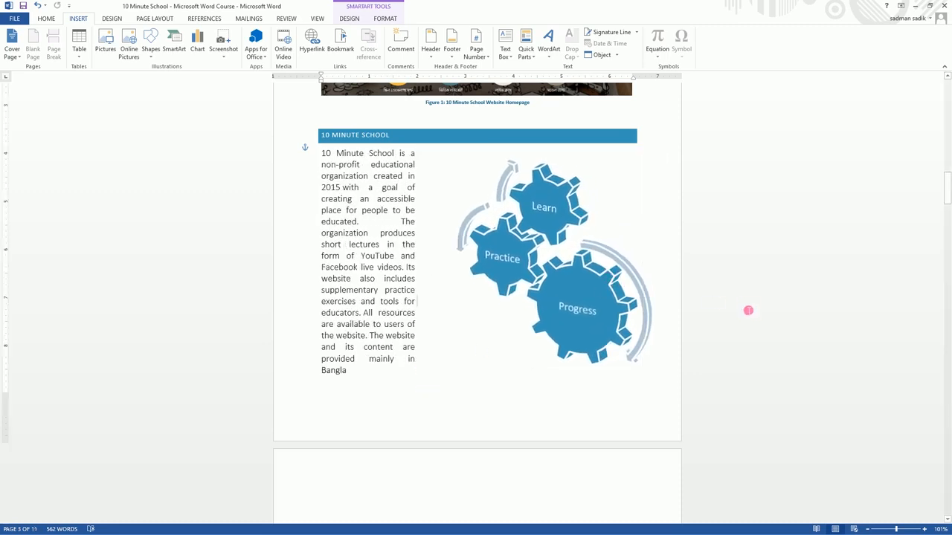
pyautogui.scroll(-7, 583, 372)
pyautogui.scroll(4, 576, 376)
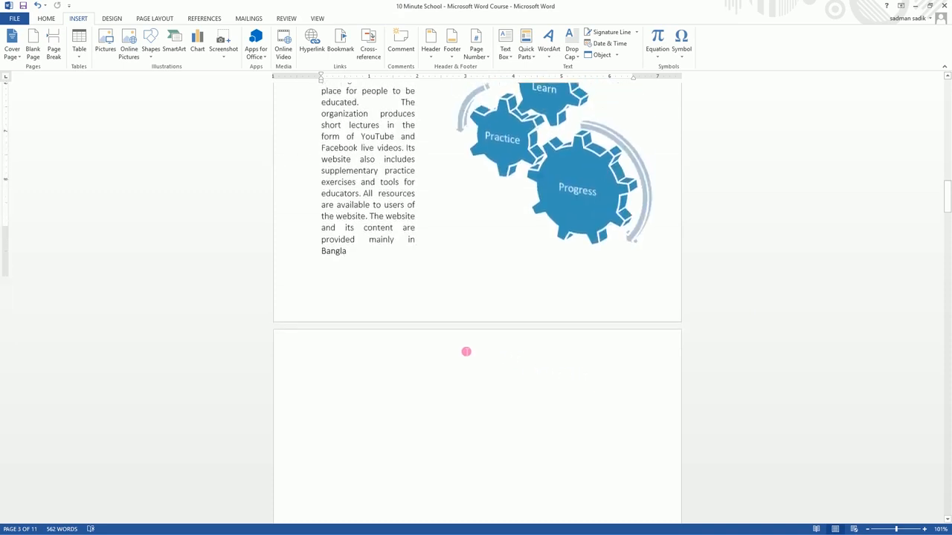
pyautogui.scroll(-1, 399, 415)
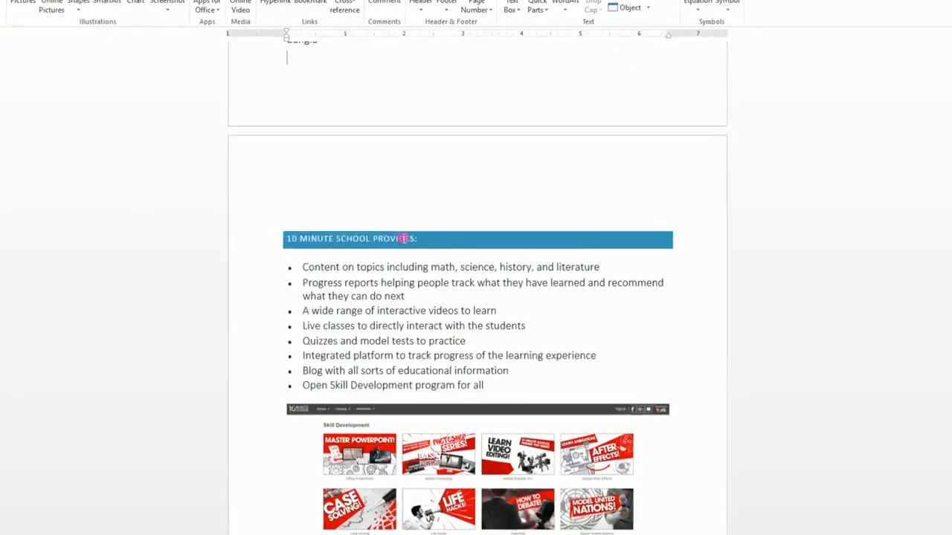
pyautogui.scroll(10, 435, 305)
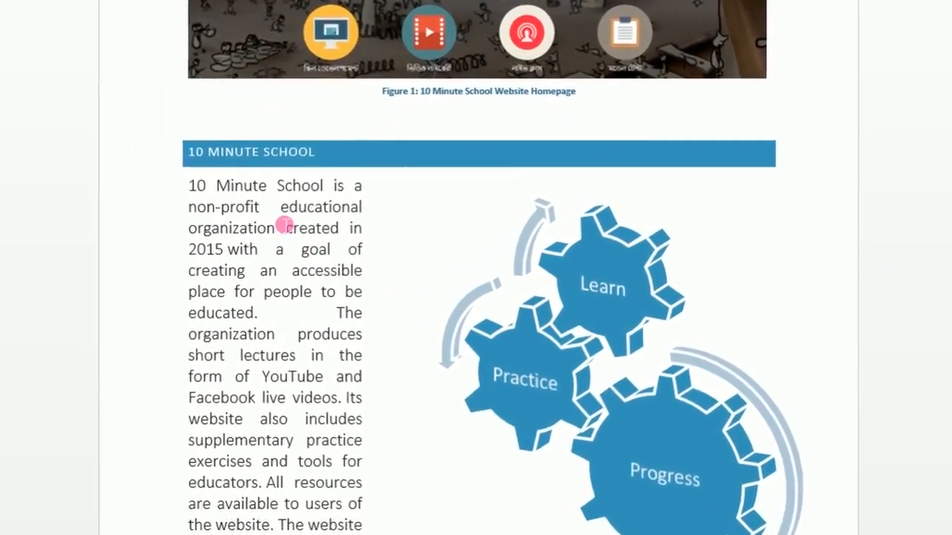
# - View the Gear layout's description in the SmartArt graphic chooser, cancel it and deselect the gear graphic
pyautogui.click(602, 276)
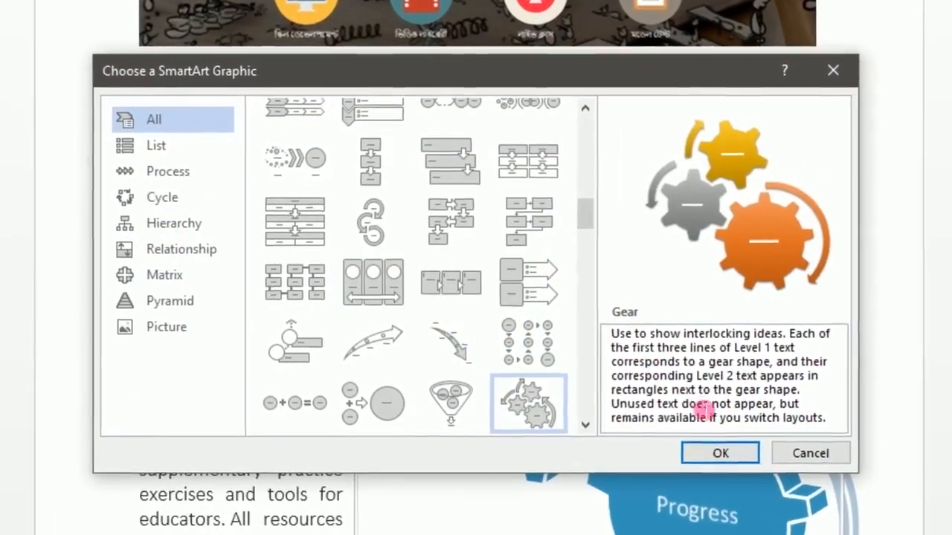
pyautogui.click(812, 455)
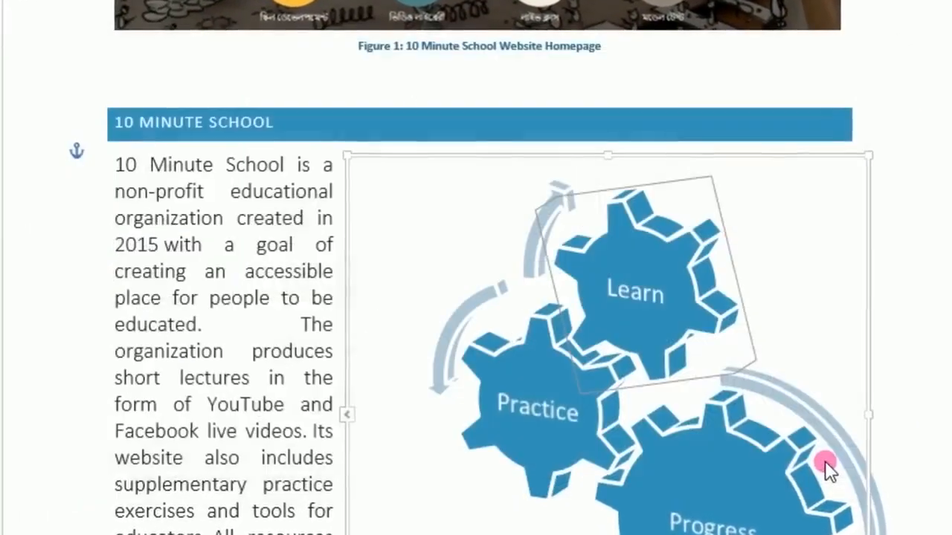
pyautogui.click(336, 380)
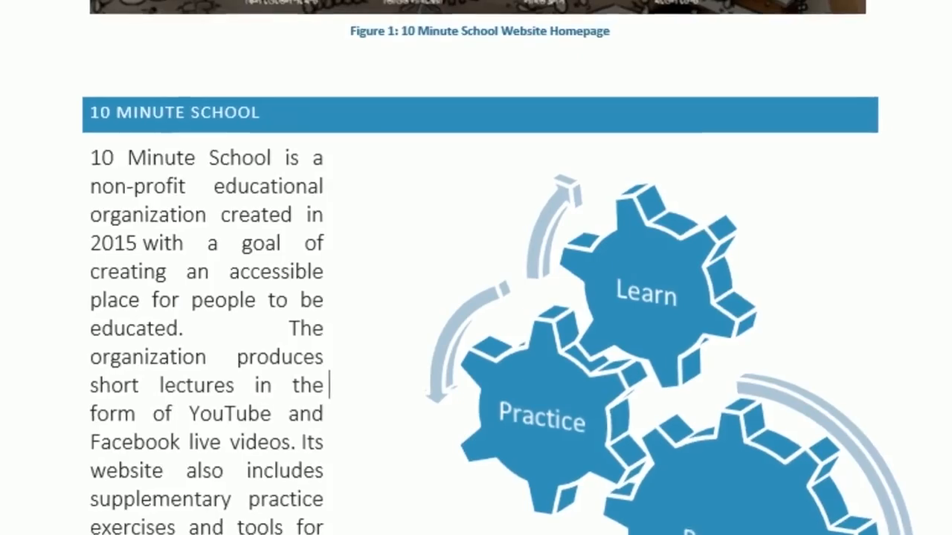